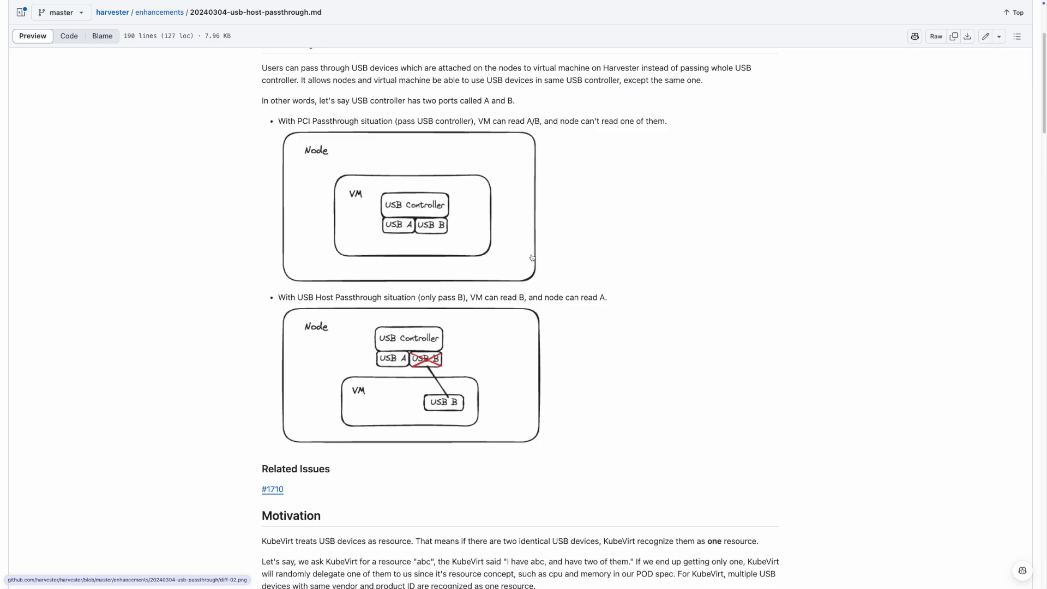
- Enable the pcidevices-controller add-on, then view the USB Devices list
{"action": "scroll", "coordinate": [570, 170], "scroll_direction": "up", "scroll_amount": 3}
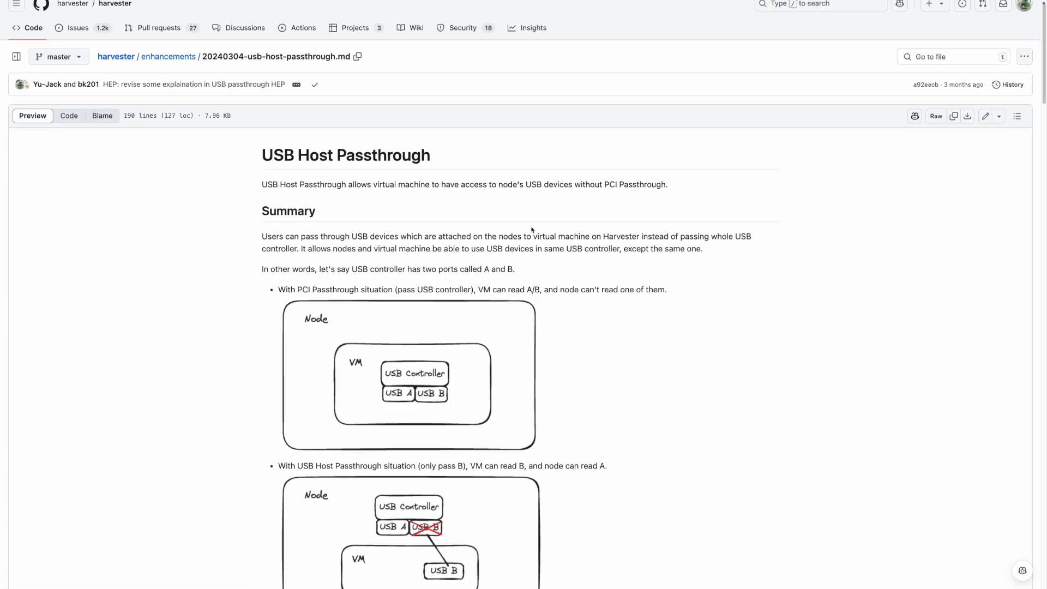
{"action": "scroll", "coordinate": [502, 256], "scroll_direction": "down", "scroll_amount": 3}
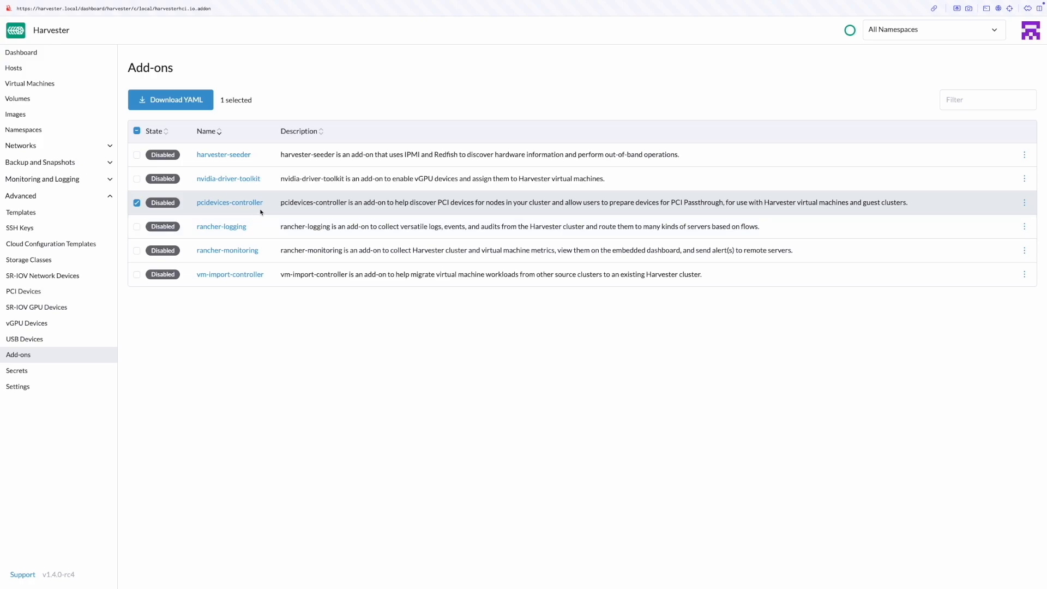
{"action": "left_click", "coordinate": [1025, 202]}
{"action": "left_click", "coordinate": [868, 282]}
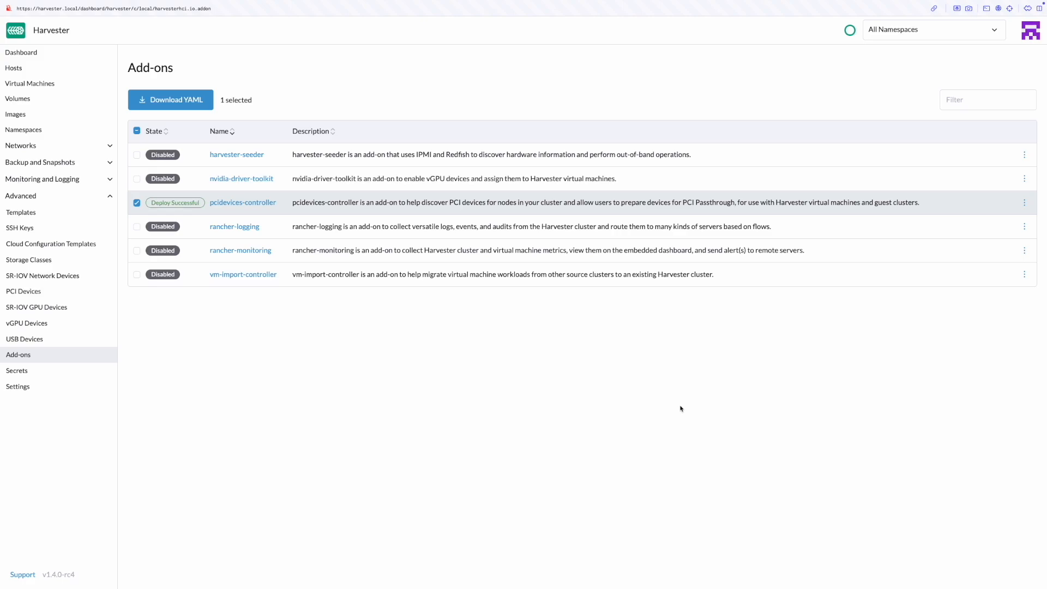
{"action": "left_click", "coordinate": [110, 341]}
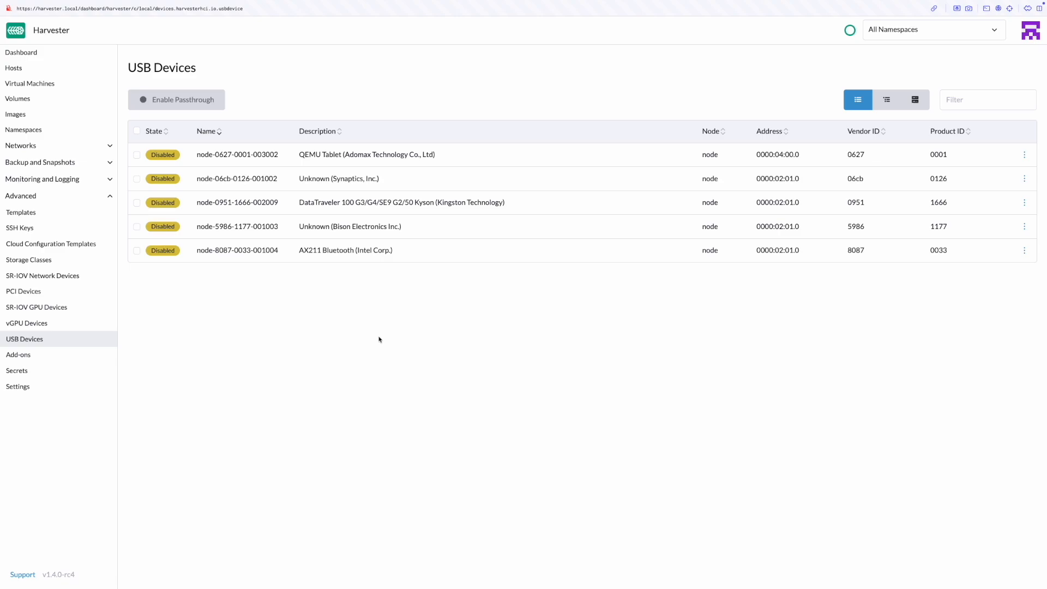
- Enable passthrough for the Kingston DataTraveler 100 USB drive
{"action": "left_click_drag", "start_coordinate": [299, 202], "coordinate": [515, 201]}
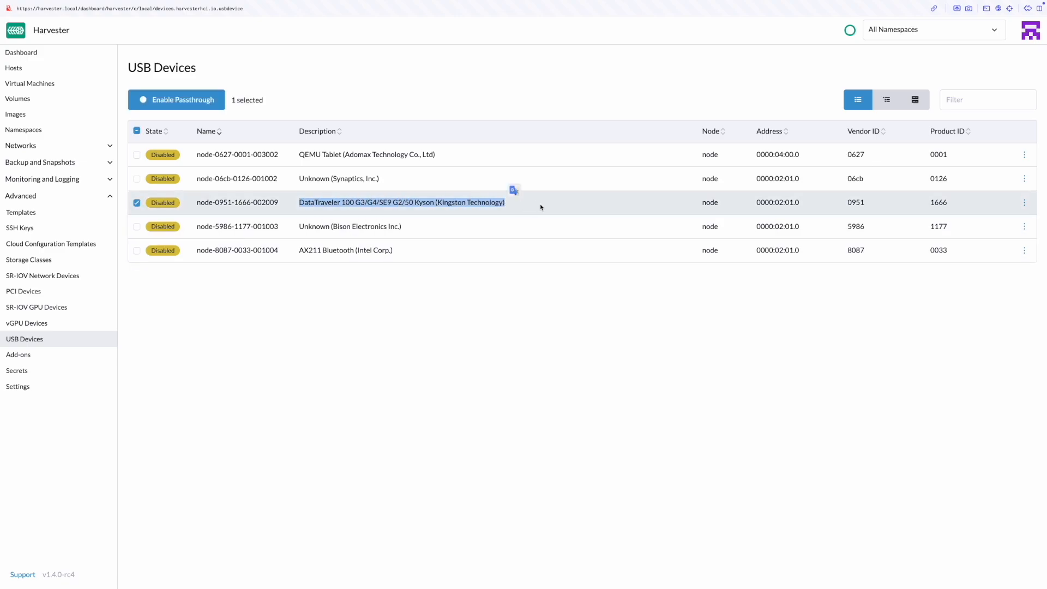
{"action": "left_click", "coordinate": [607, 300]}
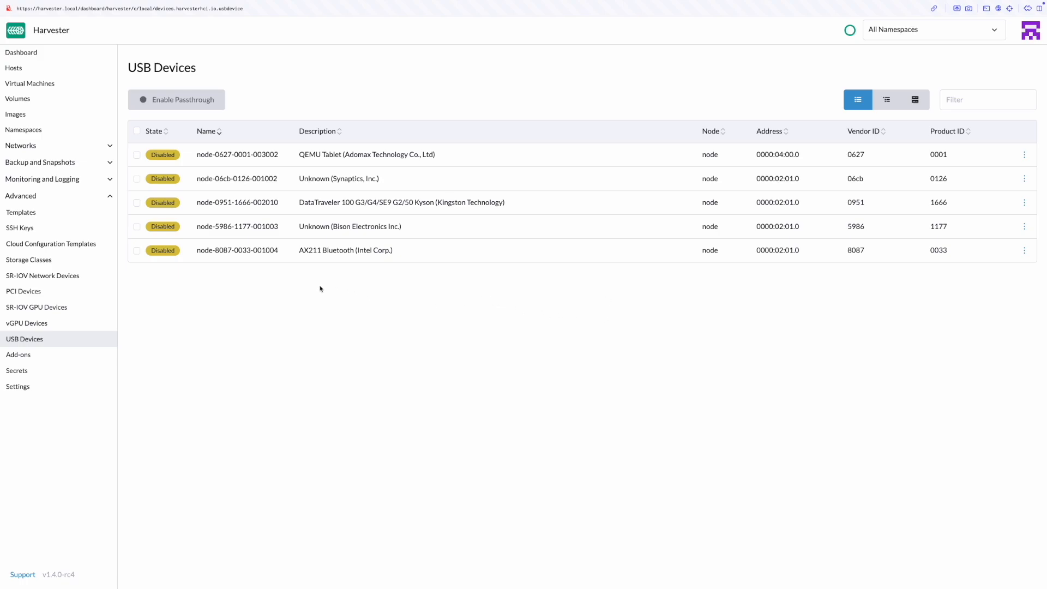
{"action": "left_click", "coordinate": [137, 203]}
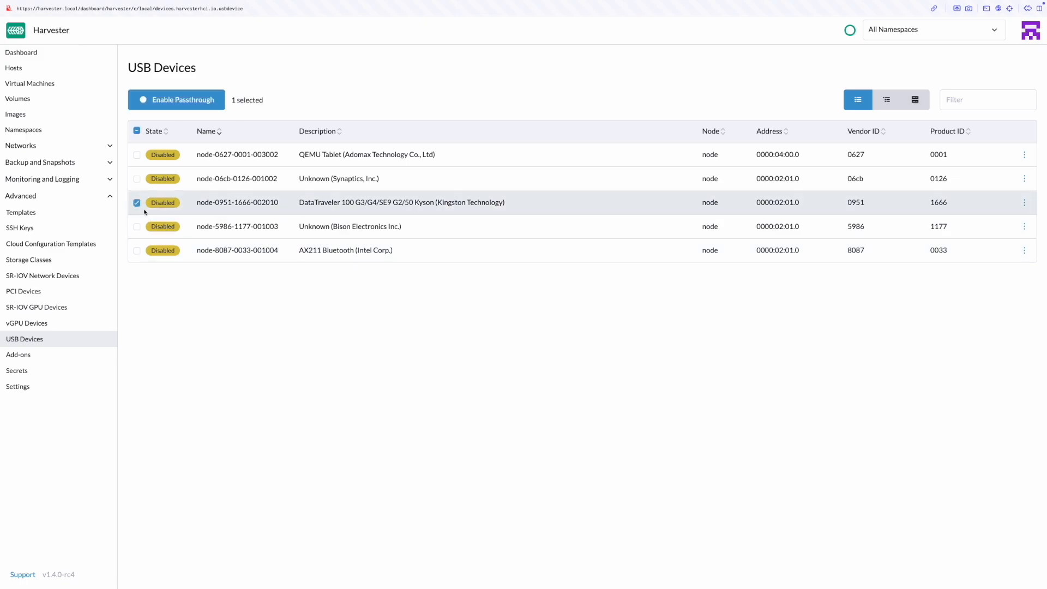
{"action": "left_click", "coordinate": [183, 102]}
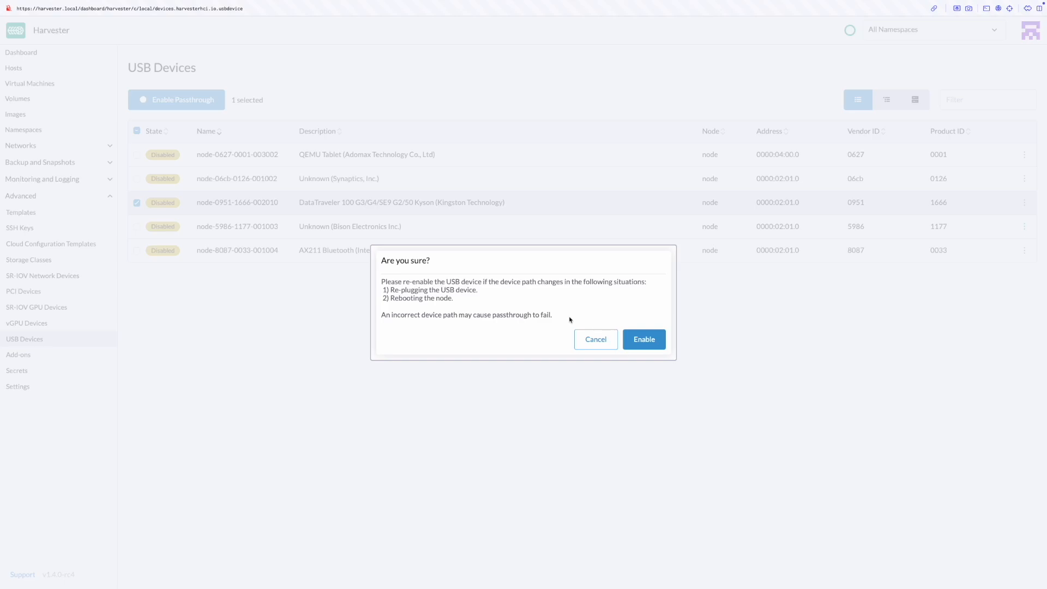
{"action": "left_click", "coordinate": [636, 339]}
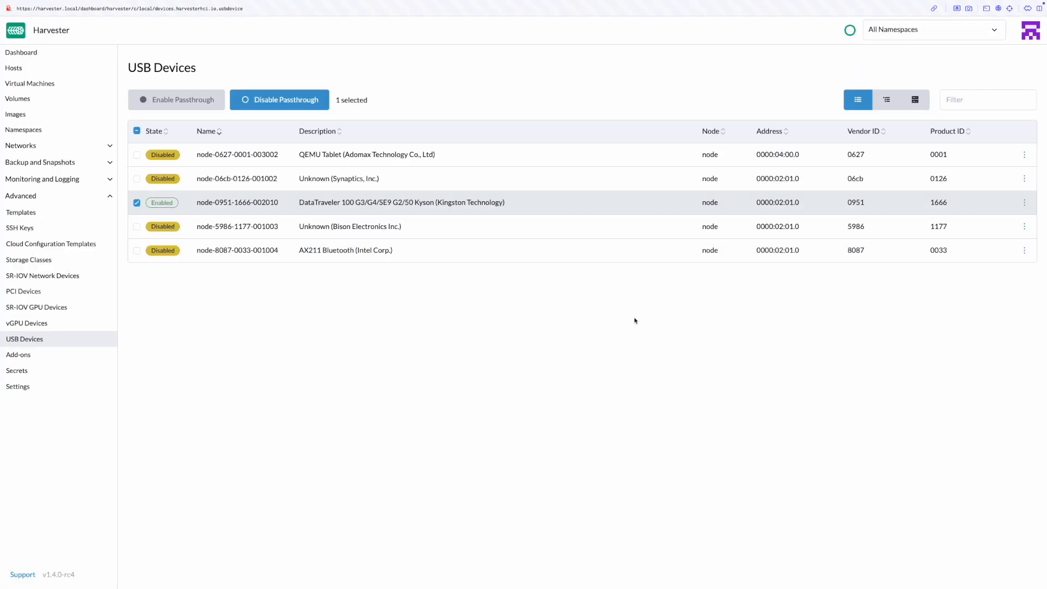
{"action": "left_click", "coordinate": [72, 84]}
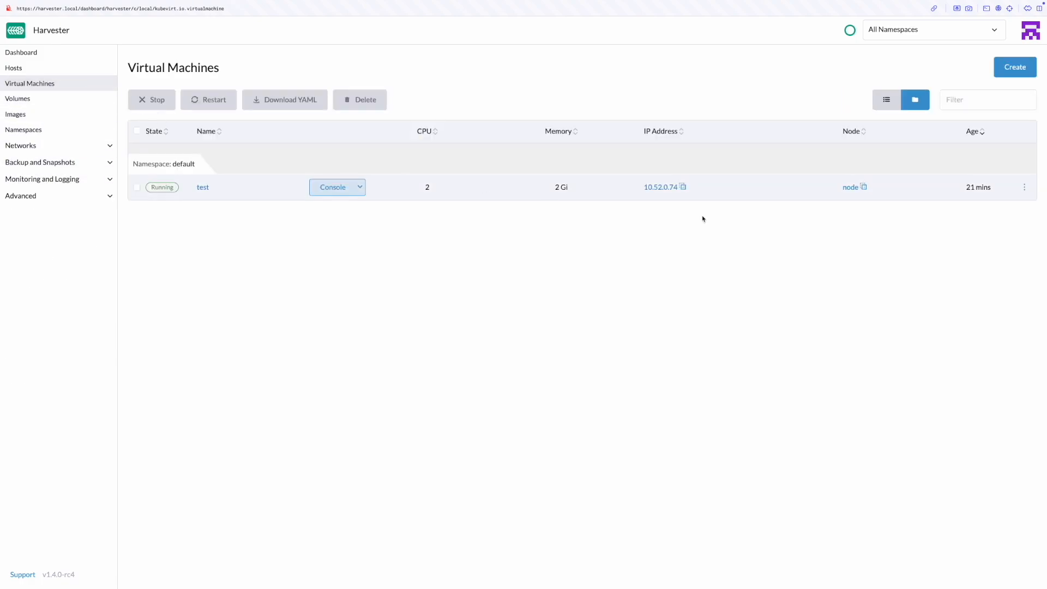
- Start a new VM named 'test' with 2 CPUs and 2 Gi memory
{"action": "left_click", "coordinate": [1016, 68]}
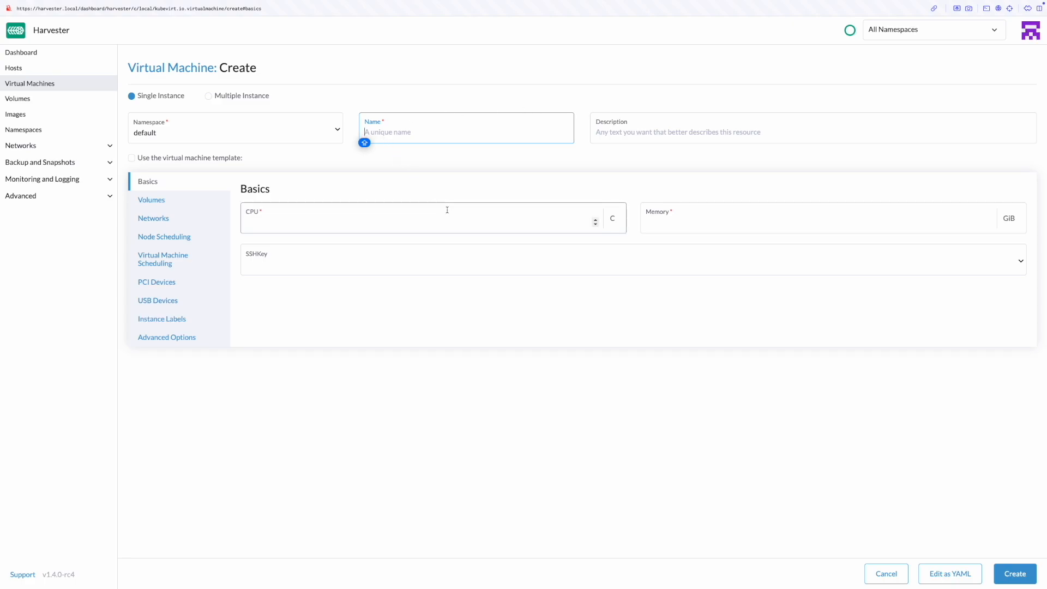
{"action": "type", "text": "test"}
{"action": "left_click", "coordinate": [471, 228]}
{"action": "left_click", "coordinate": [552, 218]}
{"action": "type", "text": "2"}
{"action": "key", "text": "Tab"}
{"action": "type", "text": "2"}
- Boot the VM from the Alpine extended ISO and attach the DataTraveler USB drive
{"action": "left_click", "coordinate": [164, 200]}
{"action": "left_click", "coordinate": [304, 306]}
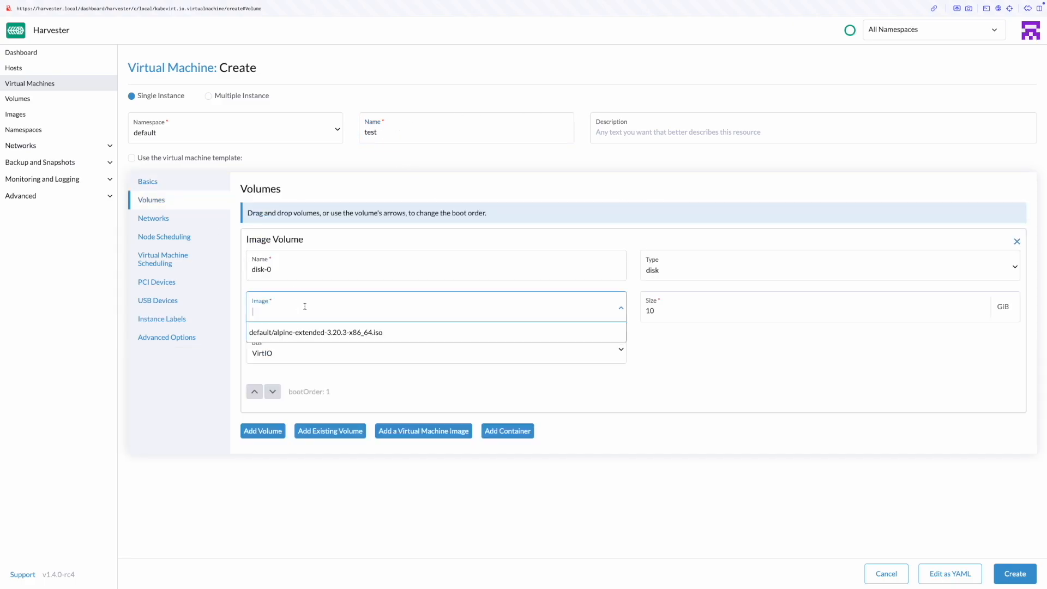
{"action": "left_click", "coordinate": [359, 332]}
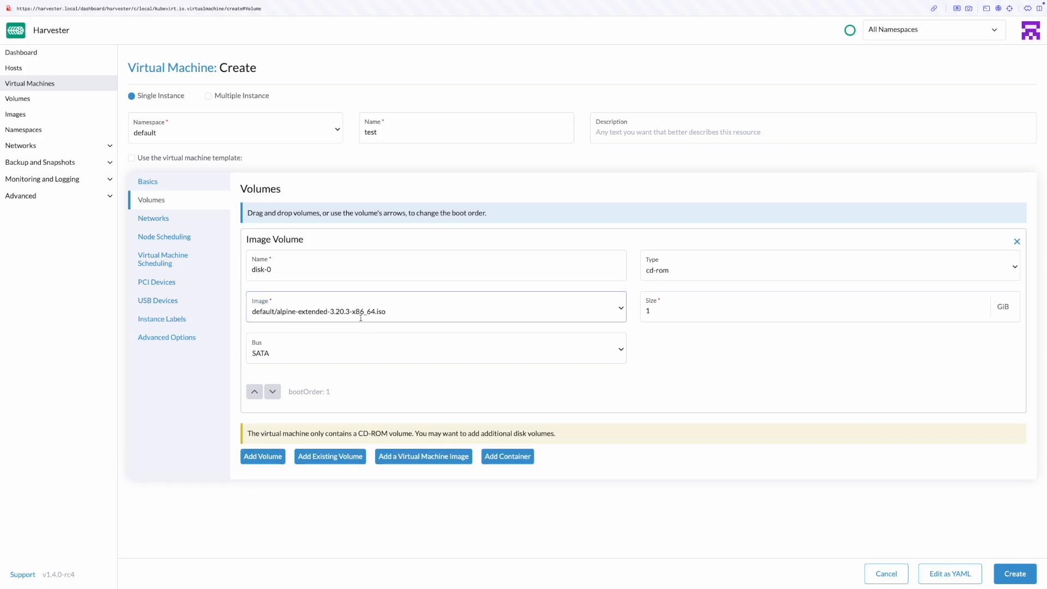
{"action": "left_click", "coordinate": [170, 306]}
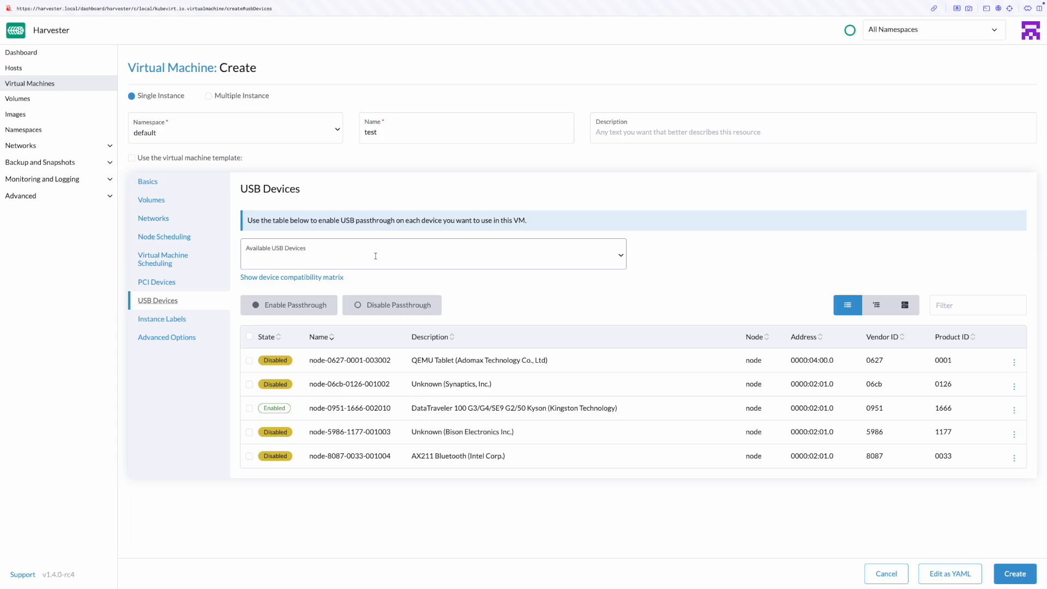
{"action": "left_click", "coordinate": [375, 257]}
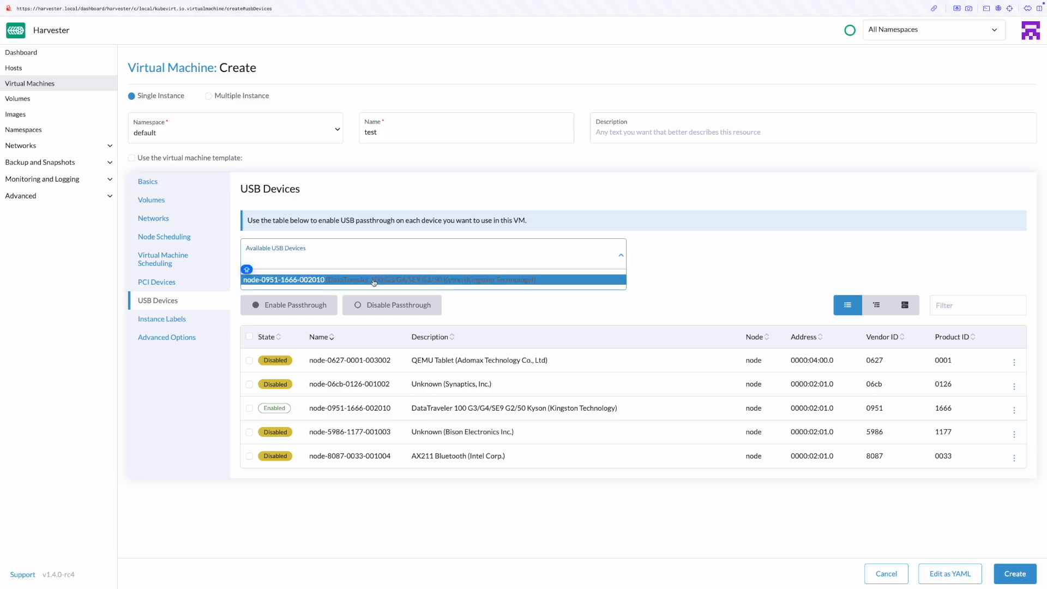
{"action": "left_click", "coordinate": [373, 280]}
- Rename the VM to 'test2' so it is unique, and create it
{"action": "left_click", "coordinate": [1016, 574]}
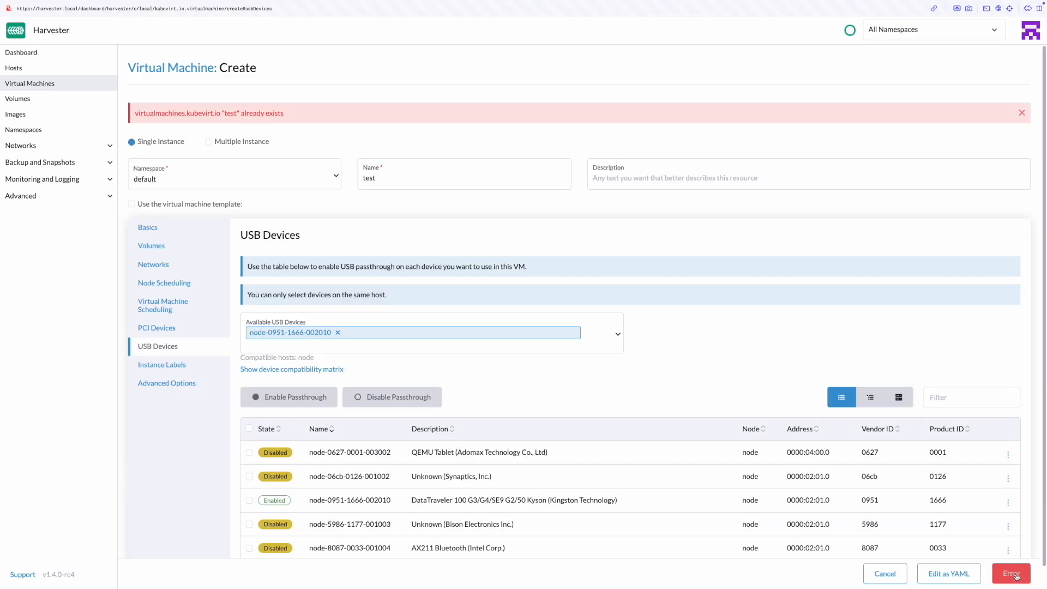
{"action": "left_click", "coordinate": [469, 184]}
{"action": "type", "text": "1"}
{"action": "left_click", "coordinate": [1011, 573]}
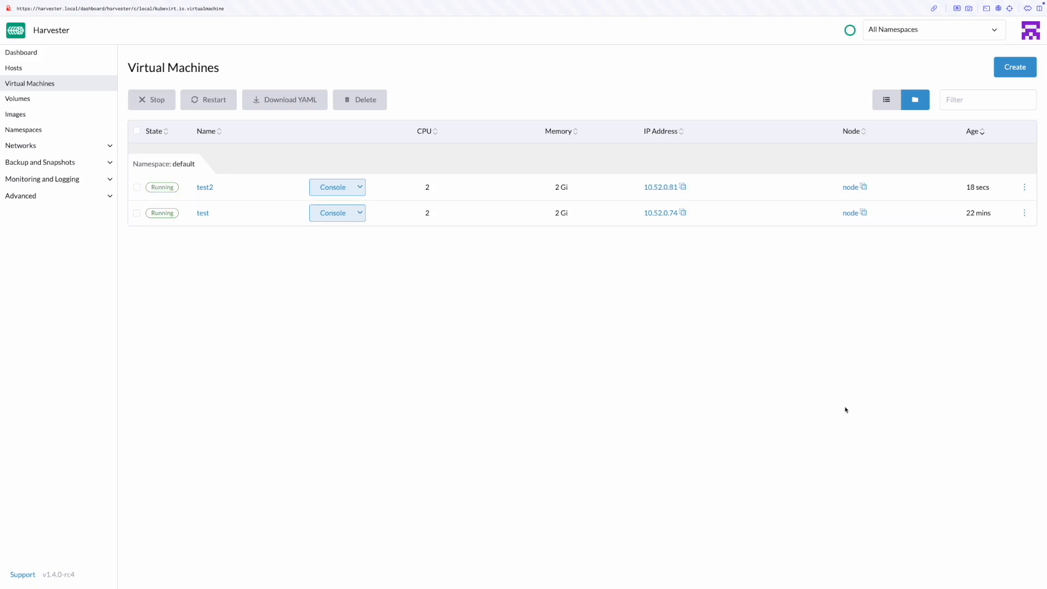
- Log in as root on test2's WebVNC console and run lsusb to see the 0951:1666 drive
{"action": "left_click", "coordinate": [361, 188]}
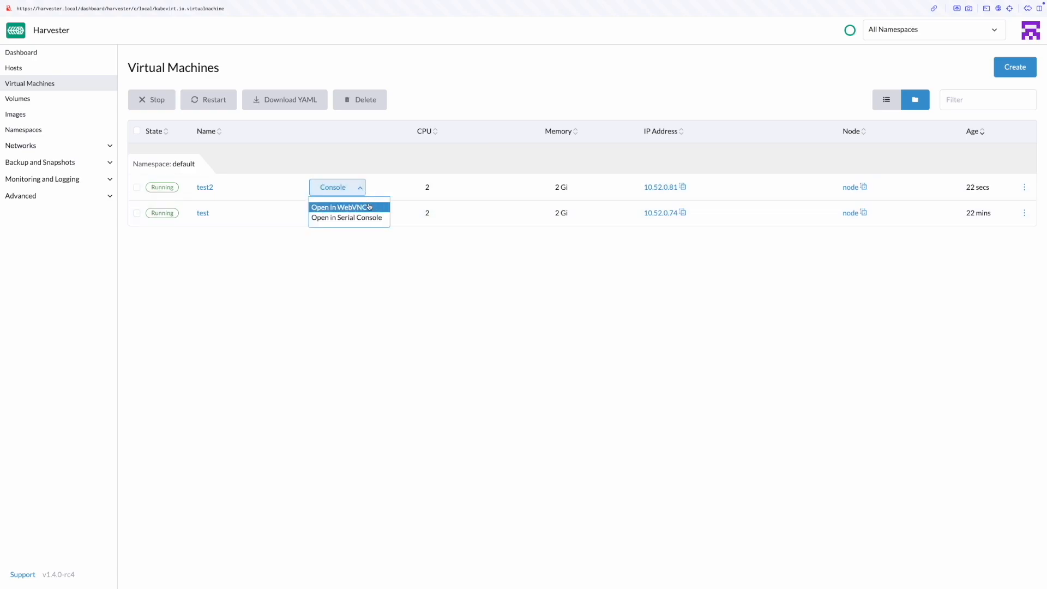
{"action": "left_click", "coordinate": [369, 207]}
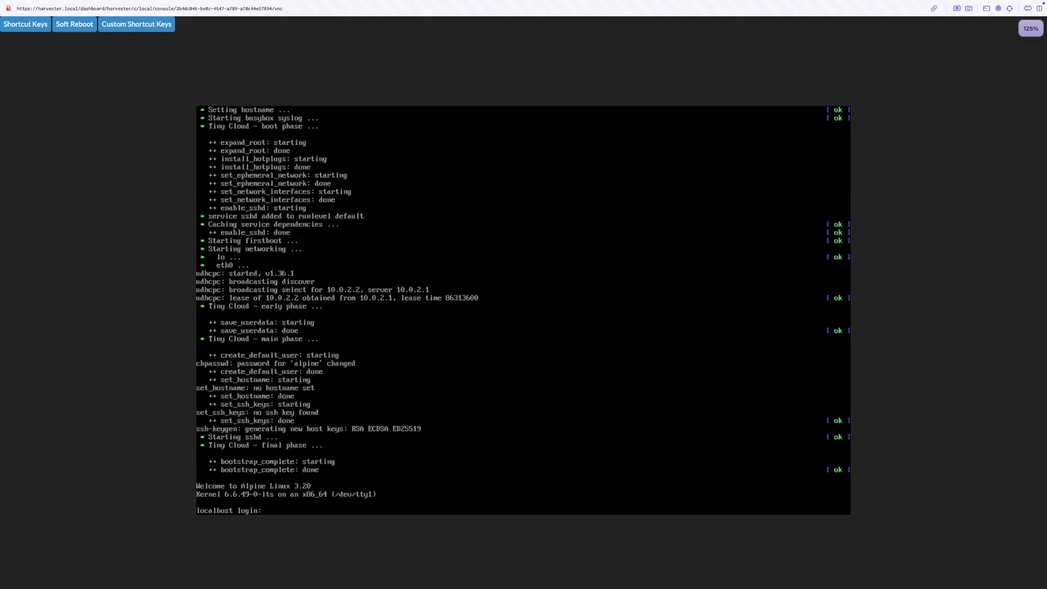
{"action": "type", "text": "root"}
{"action": "key", "text": "Return"}
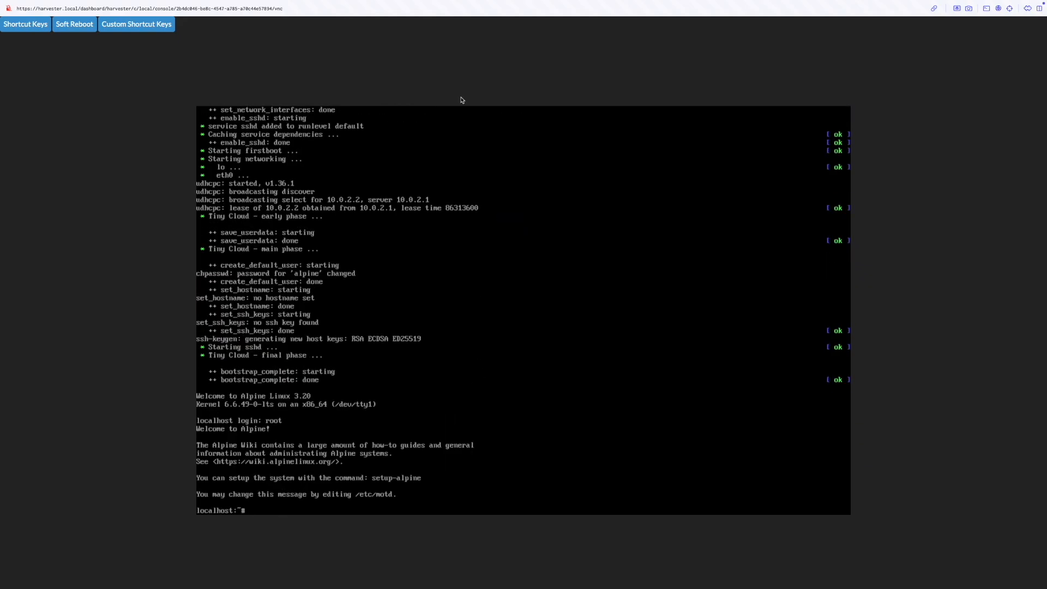
{"action": "type", "text": "lsusb"}
{"action": "key", "text": "Return"}
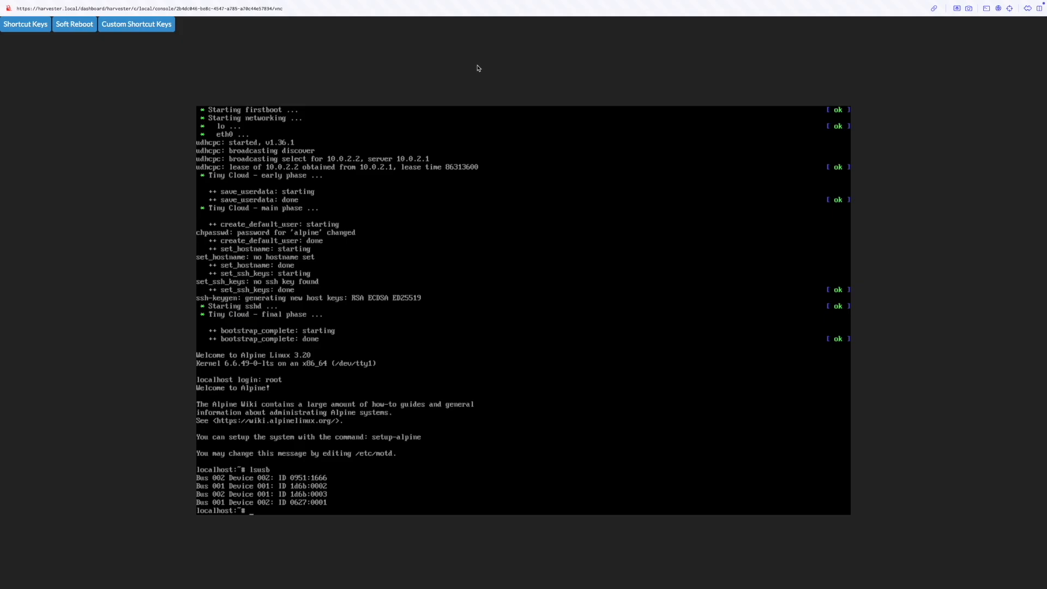
- Check the DataTraveler drive entry on Harvester's USB Devices page
{"action": "key", "text": "super+w"}
{"action": "left_click", "coordinate": [67, 197]}
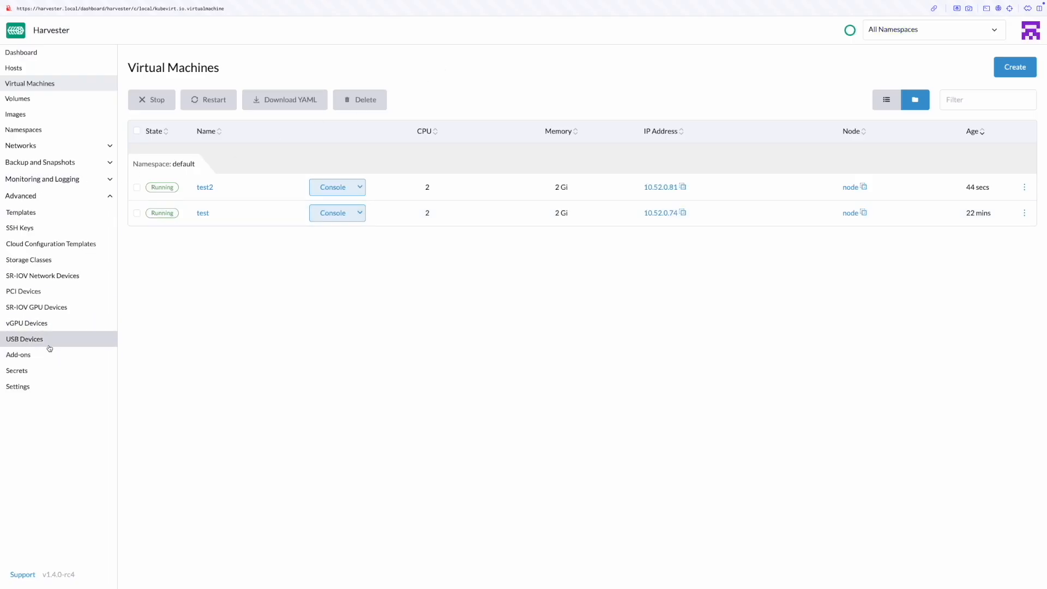
{"action": "left_click", "coordinate": [48, 339]}
{"action": "left_click_drag", "start_coordinate": [980, 205], "coordinate": [830, 203]}
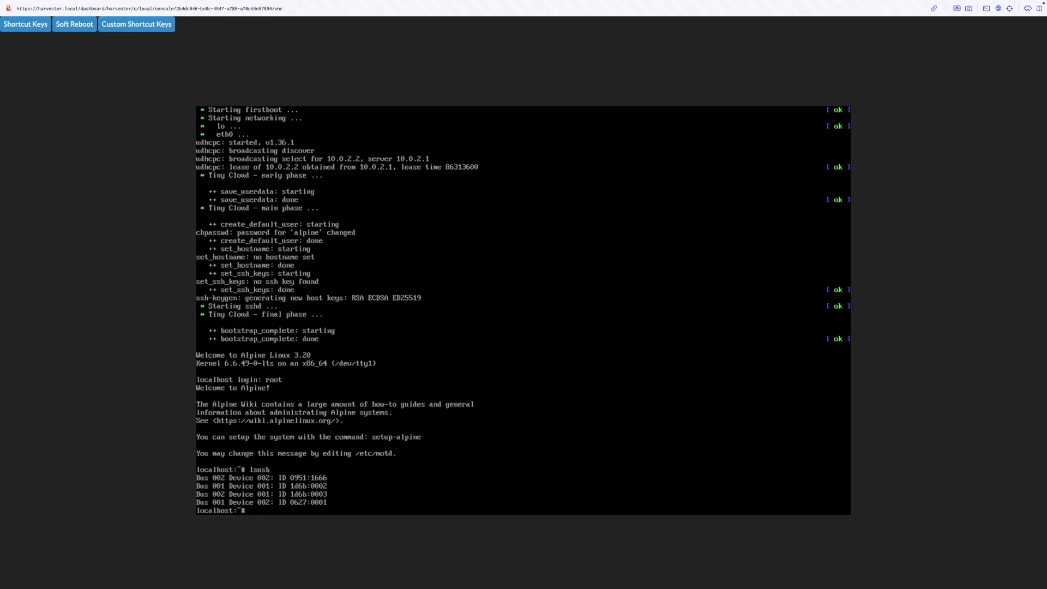
- Install util-linux in test2 and run lsblk, showing the drive as 28.8G disk sda
{"action": "type", "text": "util-linux"}
{"action": "key", "text": "Return"}
{"action": "type", "text": "lsblk"}
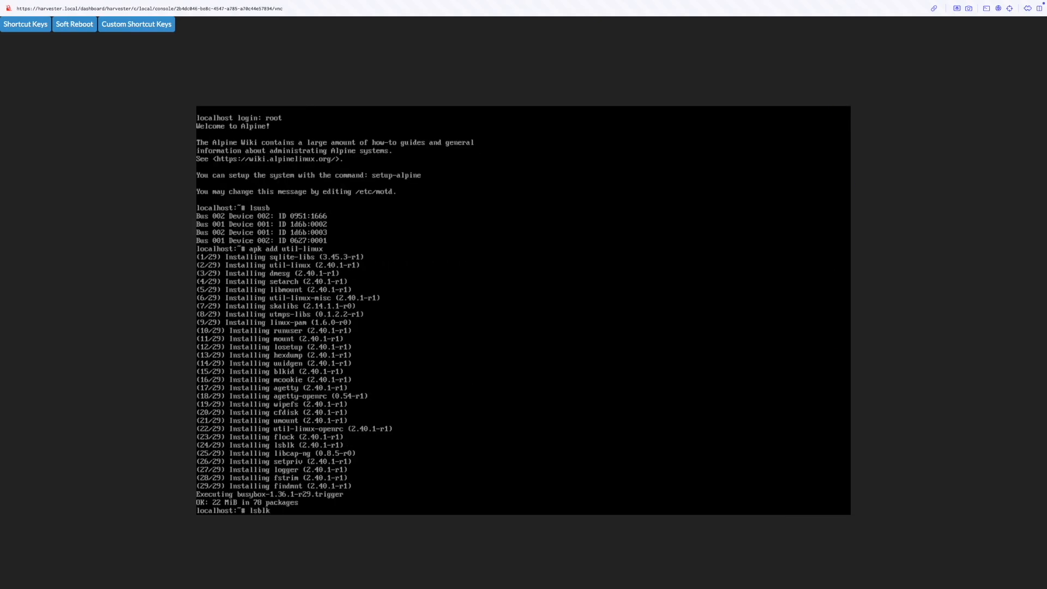
{"action": "key", "text": "Return"}
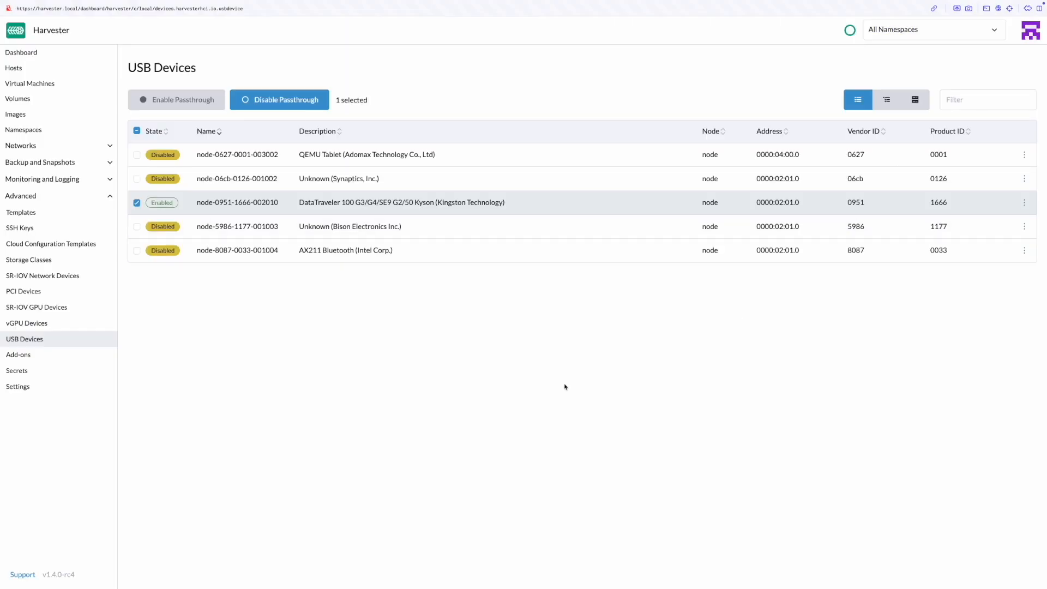
{"action": "left_click", "coordinate": [78, 86]}
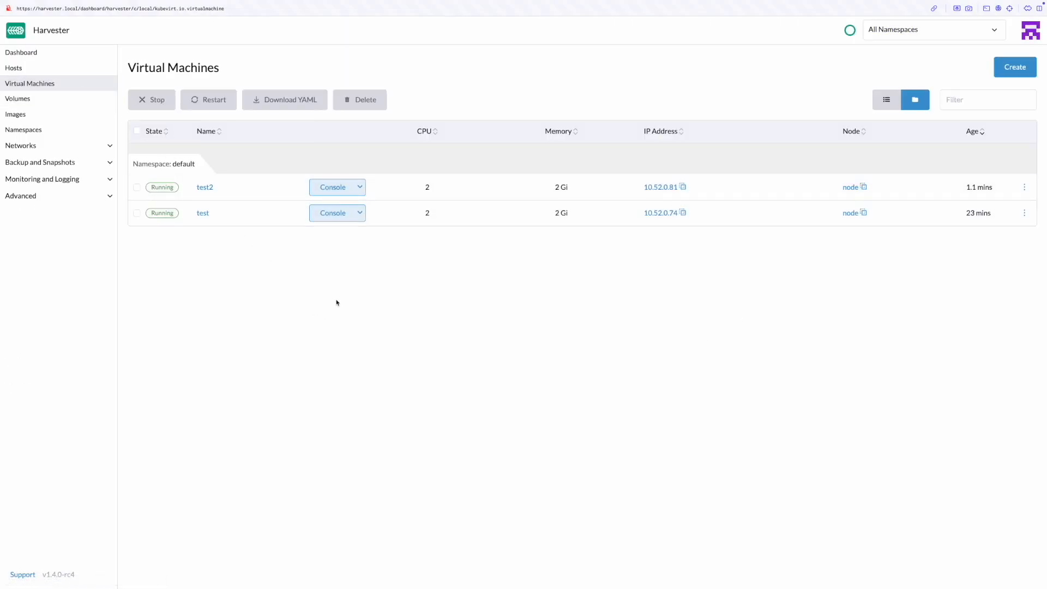
- Remove the Kingston DataTraveler from test2's USB devices in Edit Config and save
{"action": "left_click", "coordinate": [1025, 187]}
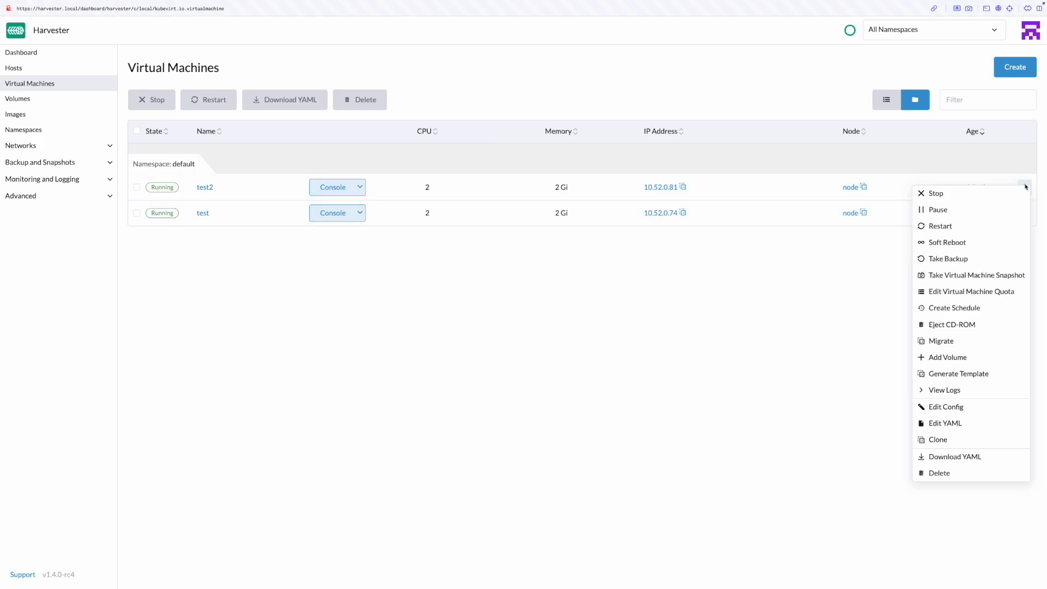
{"action": "left_click", "coordinate": [880, 384]}
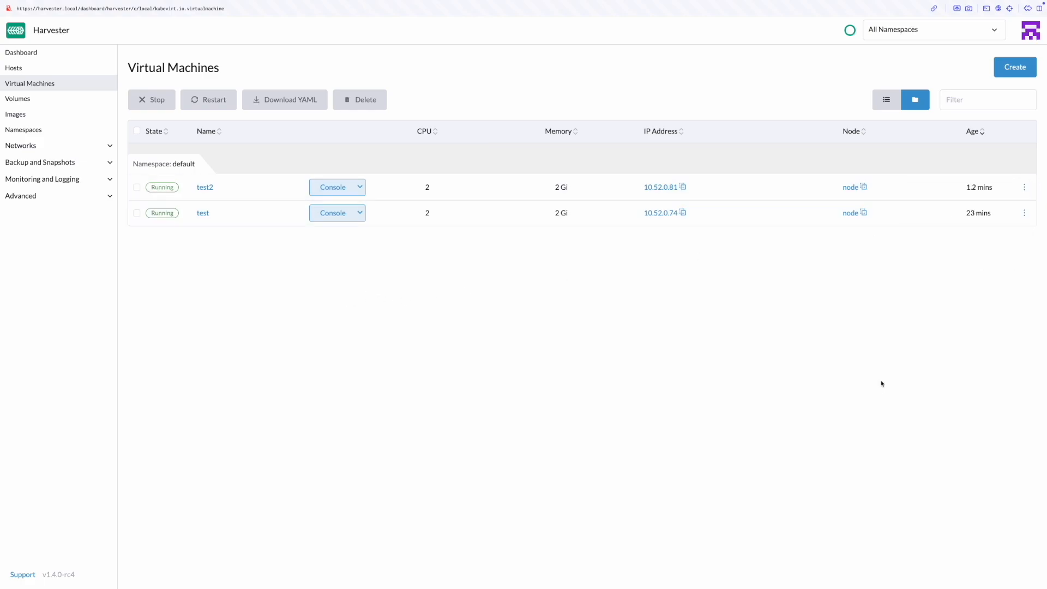
{"action": "left_click", "coordinate": [1027, 188]}
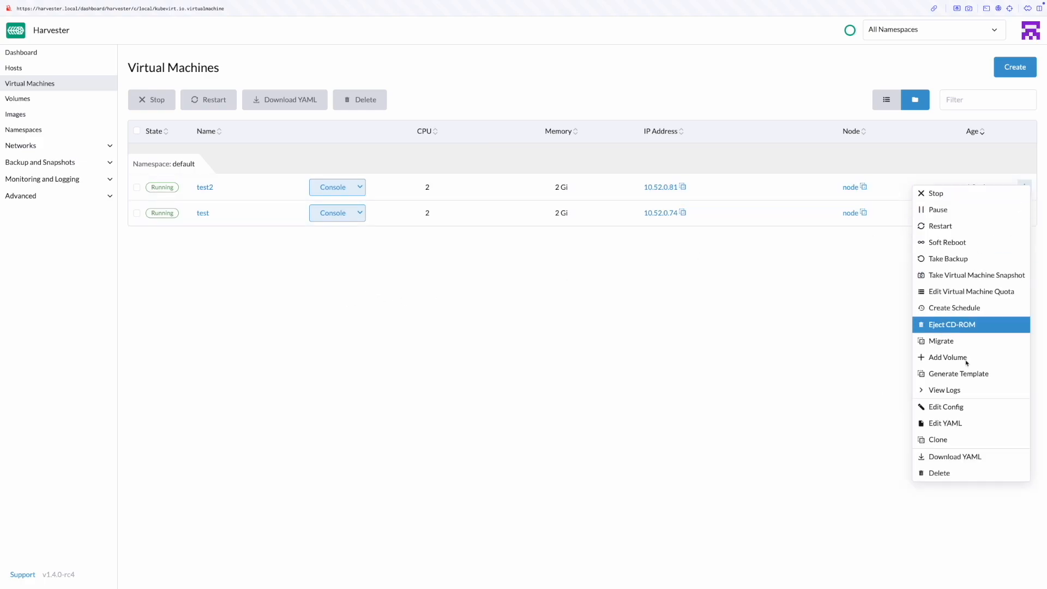
{"action": "left_click", "coordinate": [963, 412]}
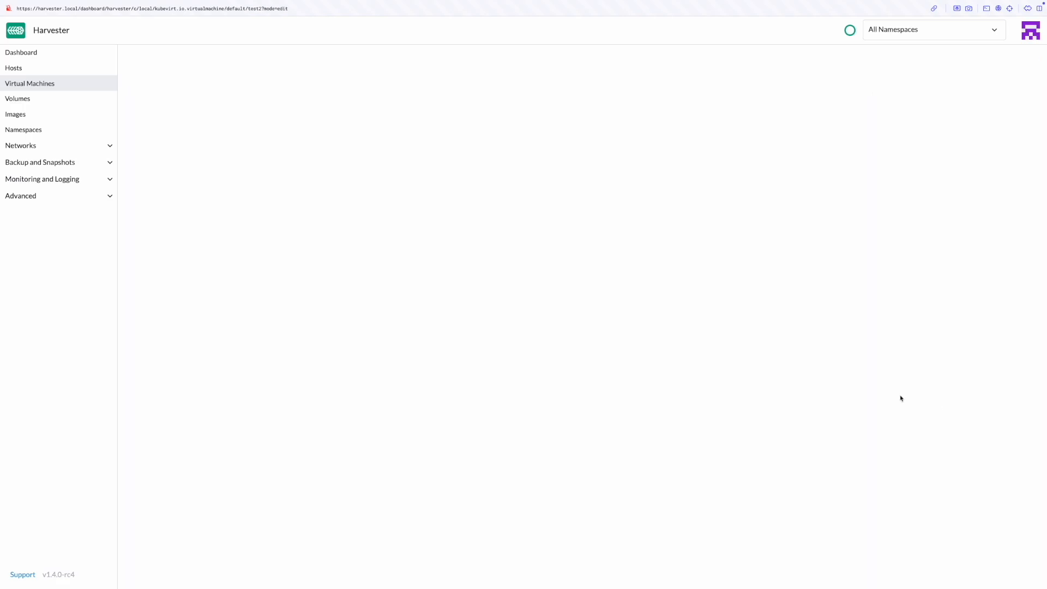
{"action": "left_click", "coordinate": [174, 264]}
{"action": "left_click", "coordinate": [338, 248]}
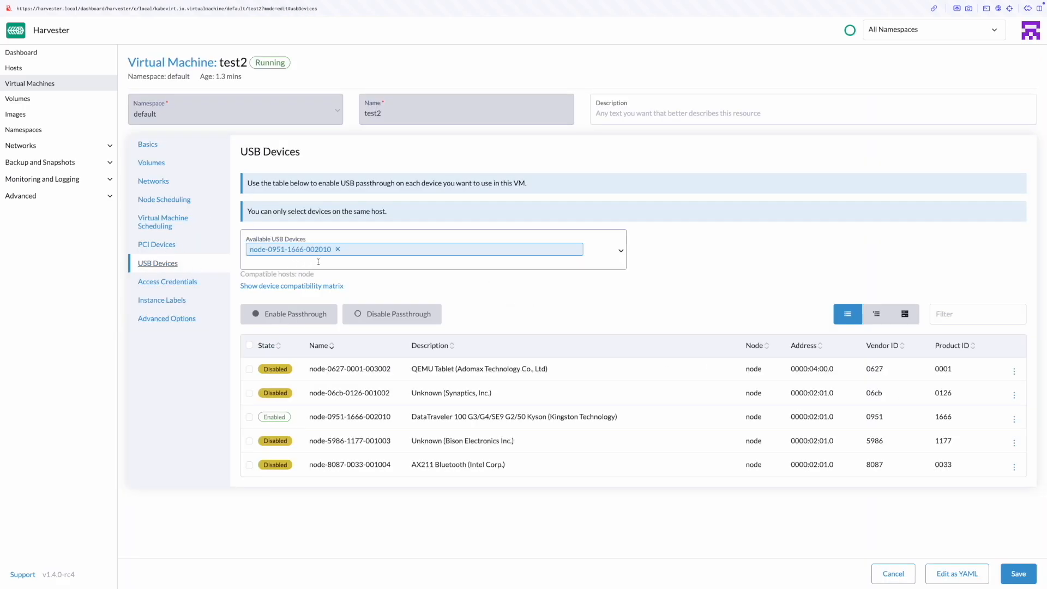
{"action": "left_click", "coordinate": [342, 252]}
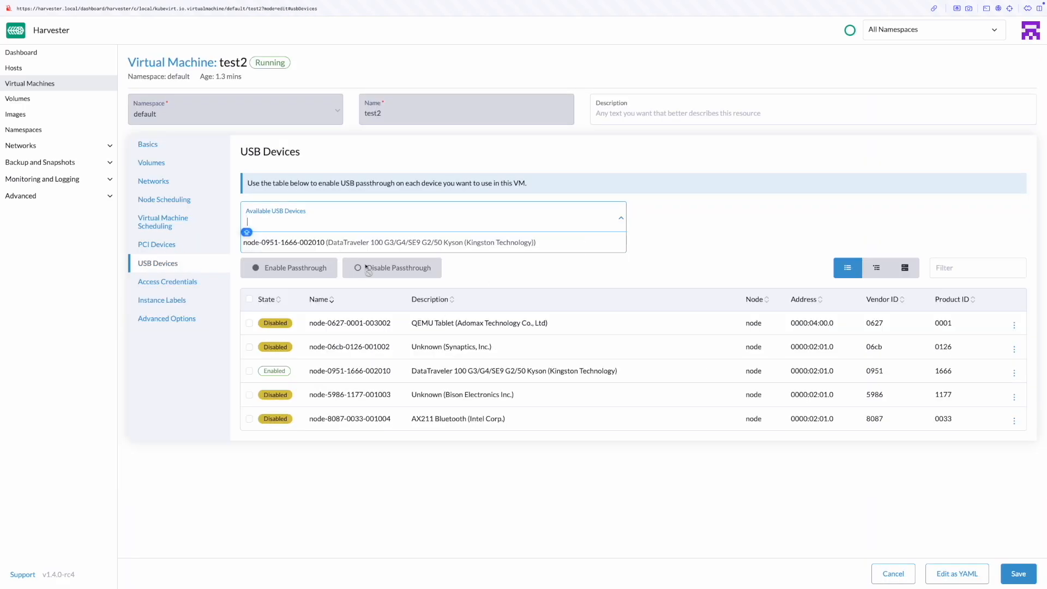
{"action": "left_click", "coordinate": [1017, 577]}
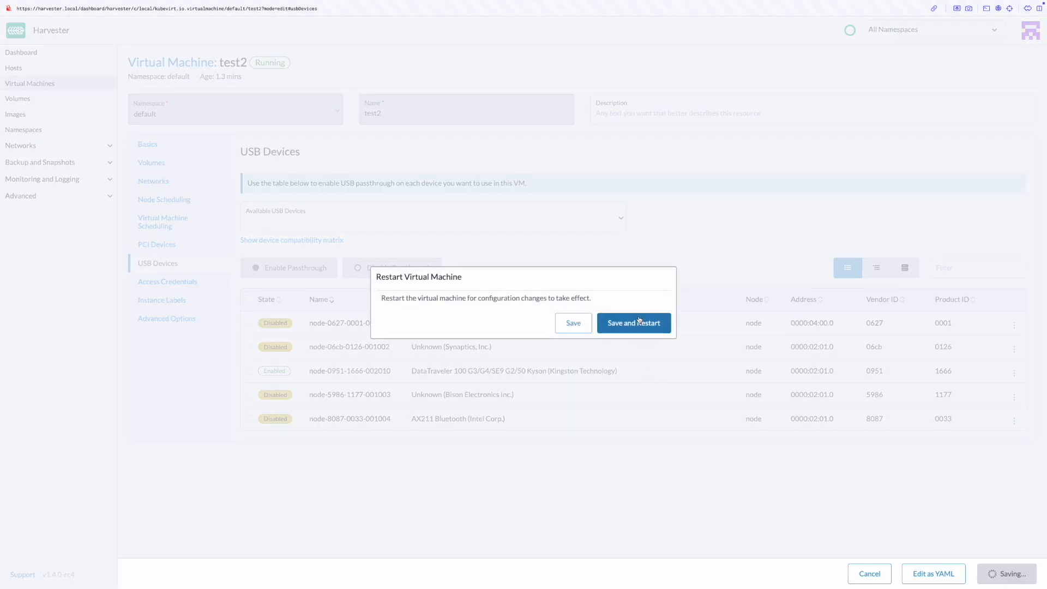
- Confirm Save and Restart so test2 restarts with its new configuration
{"action": "left_click", "coordinate": [640, 322]}
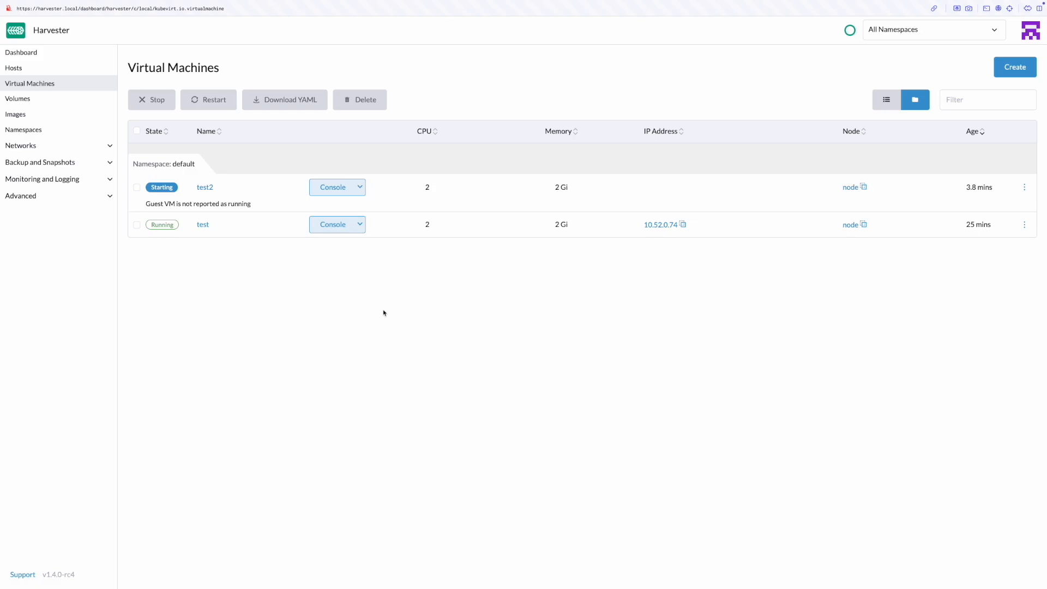
- Log in as root on test2's VNC console and run lsusb, confirming the Kingston drive is gone
{"action": "left_click", "coordinate": [359, 188]}
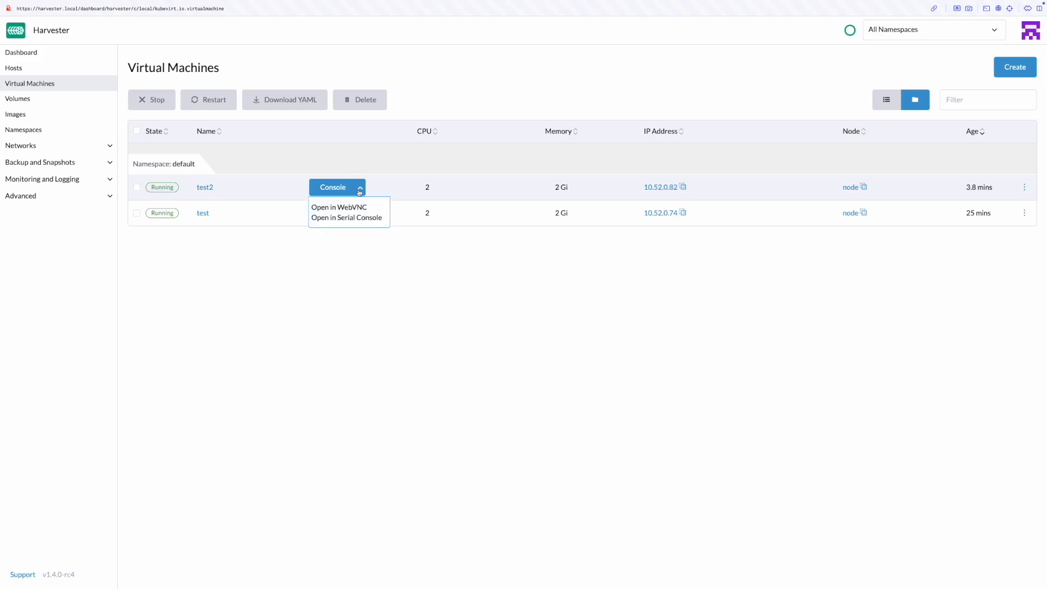
{"action": "left_click", "coordinate": [338, 206]}
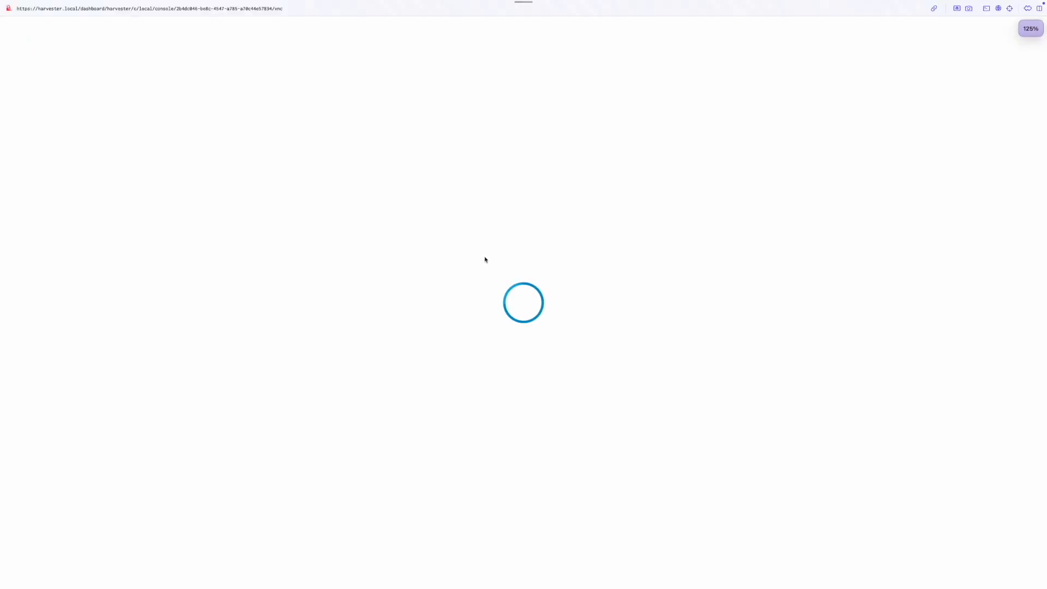
{"action": "type", "text": "root"}
{"action": "key", "text": "Return"}
{"action": "type", "text": "lsusb"}
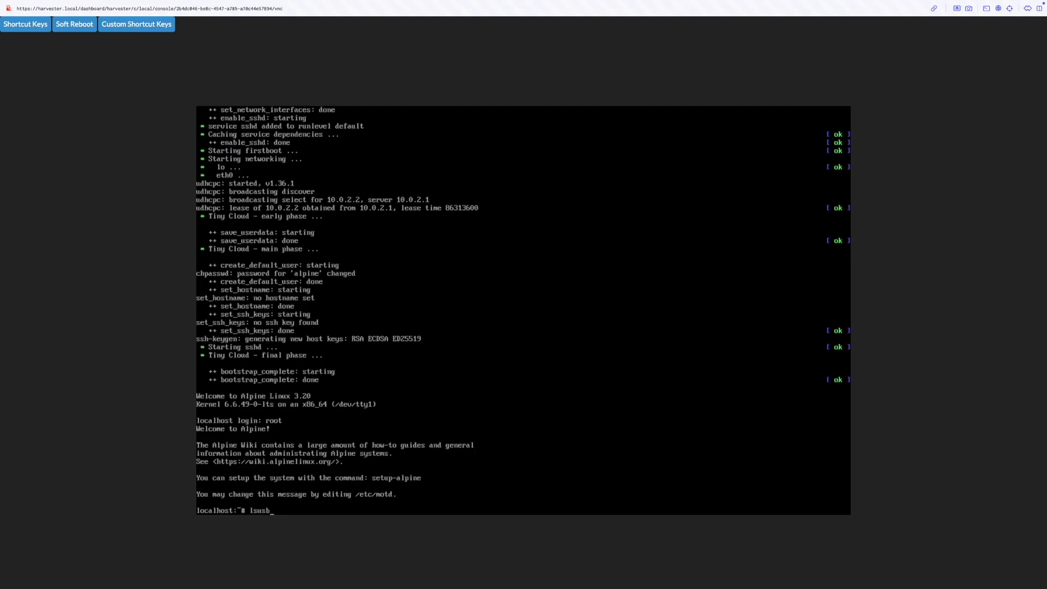
{"action": "key", "text": "Return"}
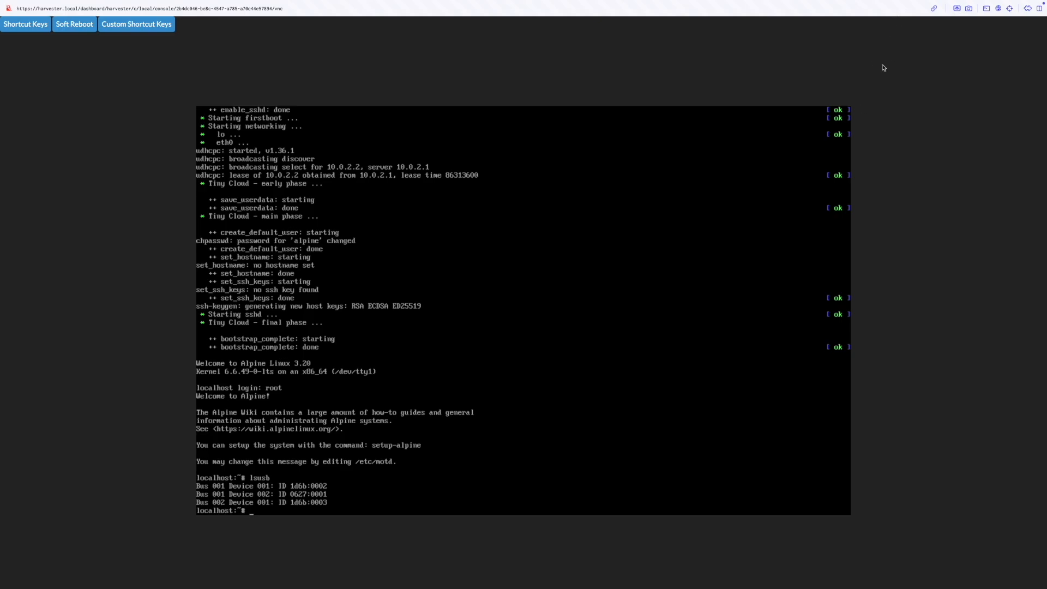
- Return to Harvester's Advanced > USB Devices page
{"action": "key", "text": "super+w"}
{"action": "left_click", "coordinate": [444, 294]}
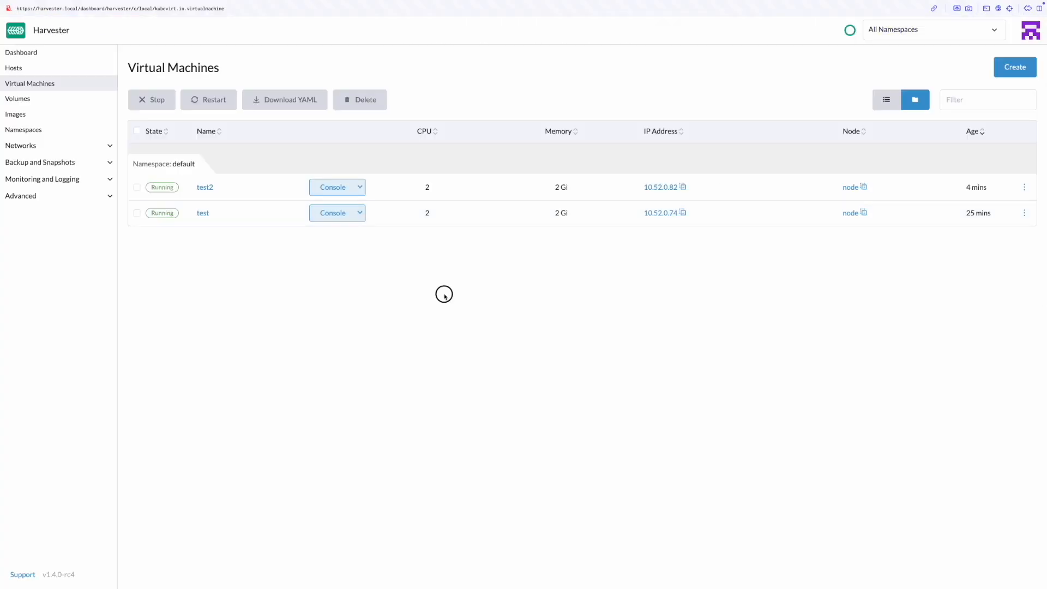
{"action": "left_click", "coordinate": [108, 195]}
{"action": "left_click", "coordinate": [76, 339]}
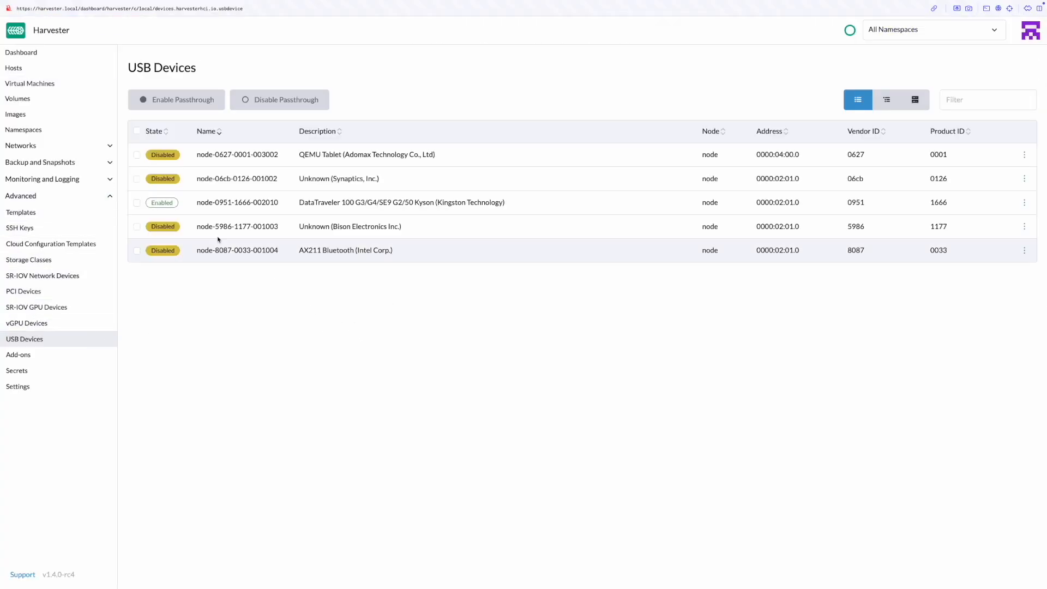
- Open the Harvester docs' PCI Devices page under Advanced > Available Addons
{"action": "left_click", "coordinate": [137, 203]}
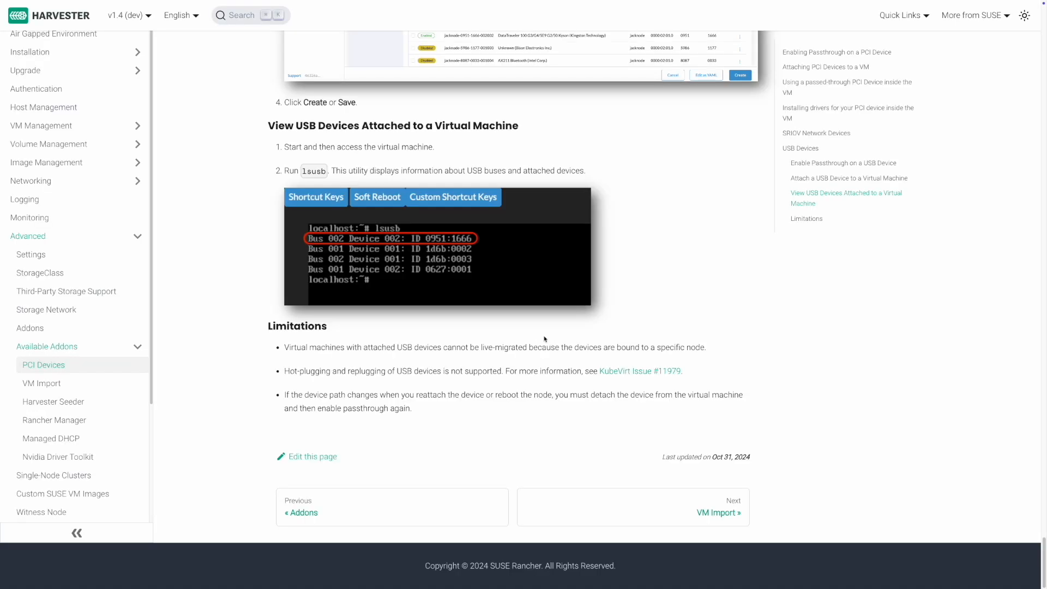
{"action": "scroll", "coordinate": [89, 245], "scroll_direction": "up", "scroll_amount": 1}
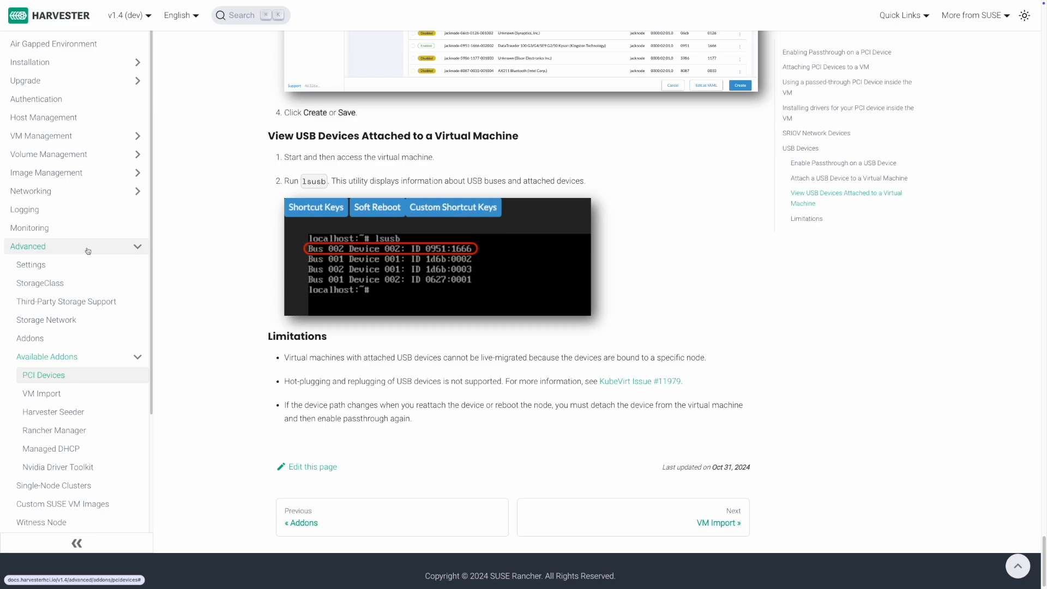
{"action": "left_click", "coordinate": [89, 247]}
{"action": "left_click", "coordinate": [94, 247]}
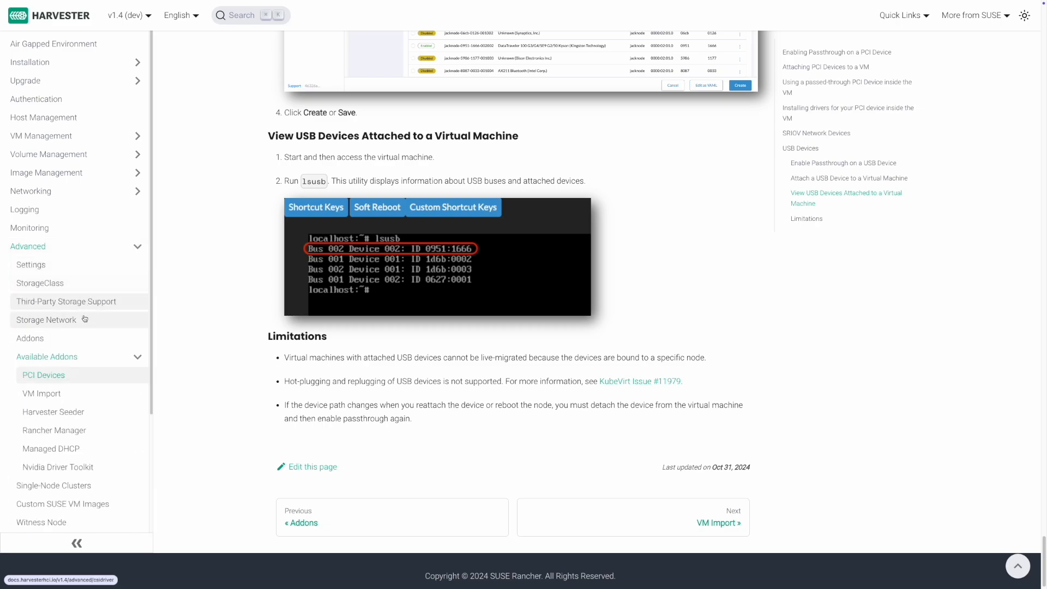
{"action": "left_click", "coordinate": [96, 380]}
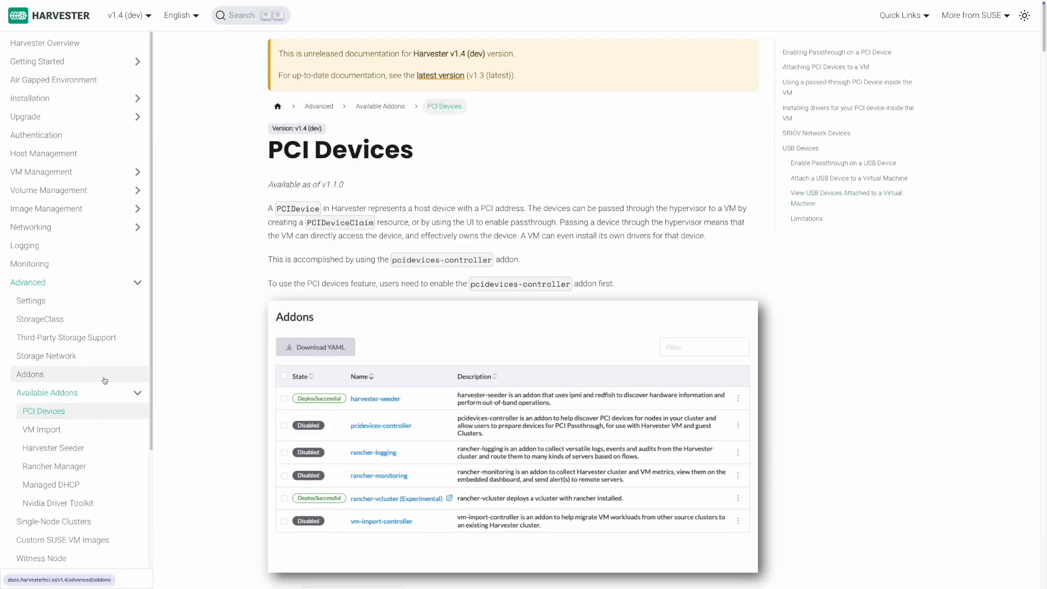
- Read the PCI page's USB Devices section, including the lsusb example, down to Limitations
{"action": "left_click", "coordinate": [808, 150]}
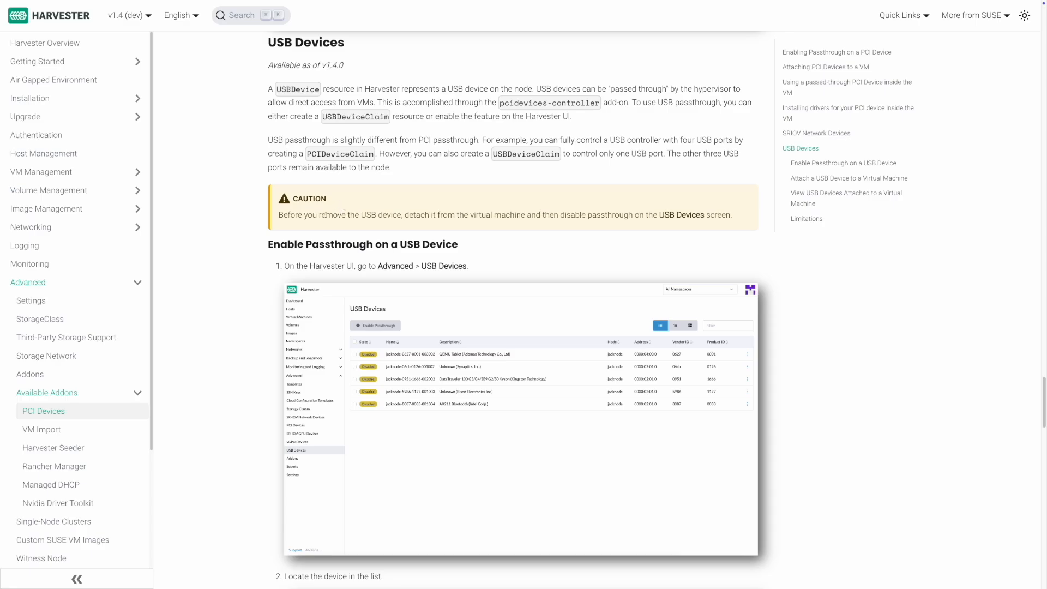
{"action": "scroll", "coordinate": [347, 198], "scroll_direction": "down", "scroll_amount": 7}
{"action": "scroll", "coordinate": [325, 215], "scroll_direction": "down", "scroll_amount": 19}
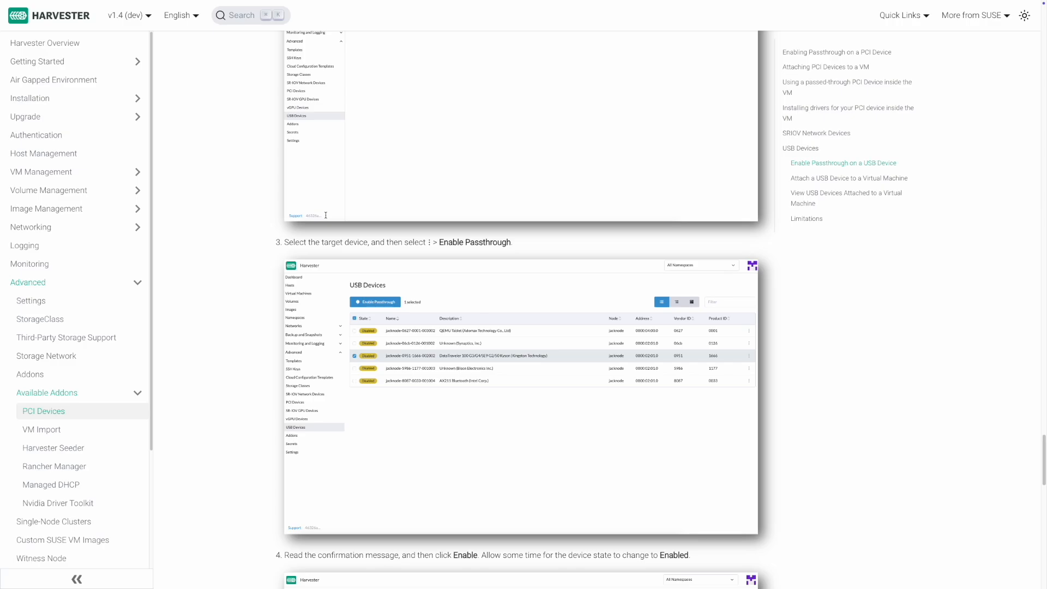
{"action": "scroll", "coordinate": [326, 215], "scroll_direction": "down", "scroll_amount": 7}
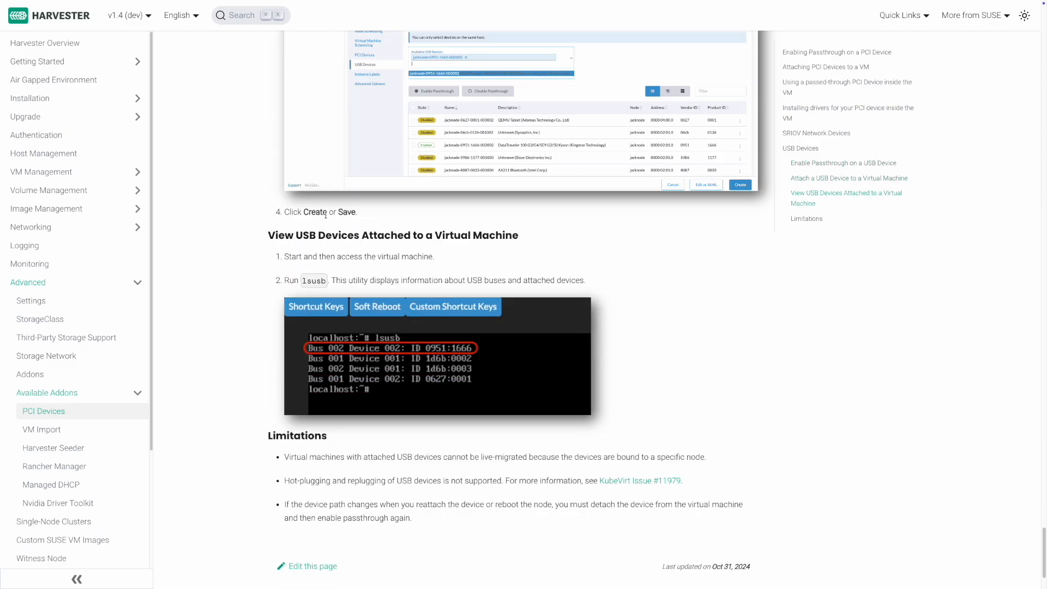
{"action": "left_click_drag", "start_coordinate": [430, 412], "coordinate": [360, 374]}
{"action": "left_click", "coordinate": [360, 374]}
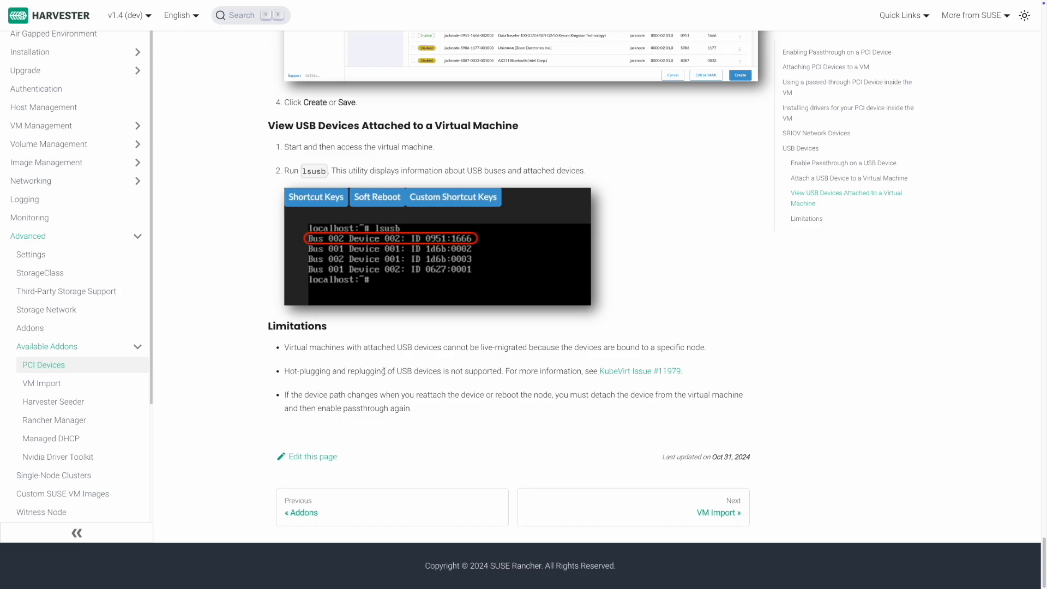
{"action": "left_click_drag", "start_coordinate": [409, 386], "coordinate": [415, 391]}
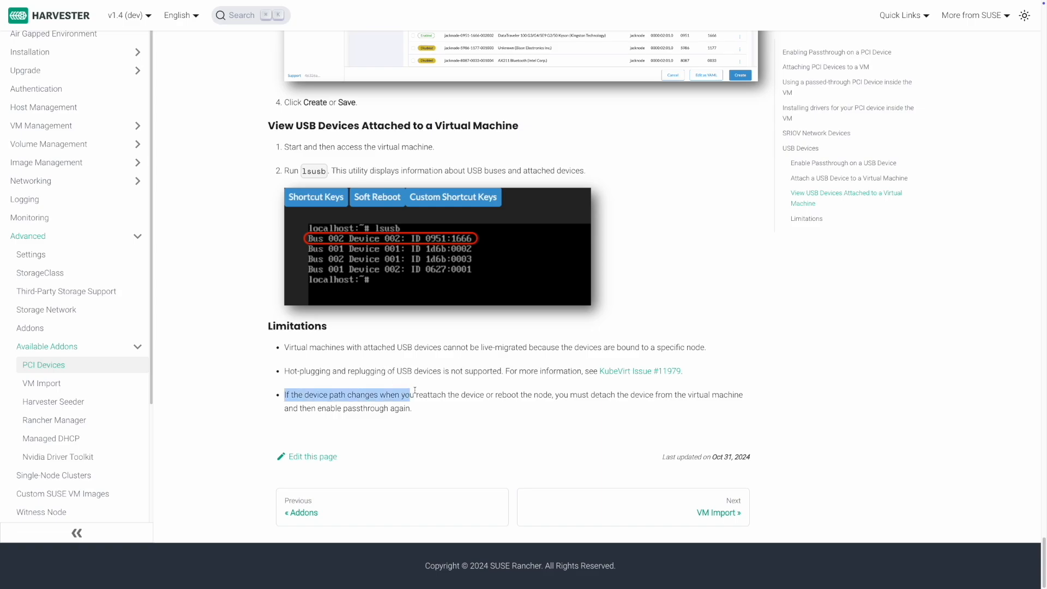
{"action": "left_click", "coordinate": [415, 391]}
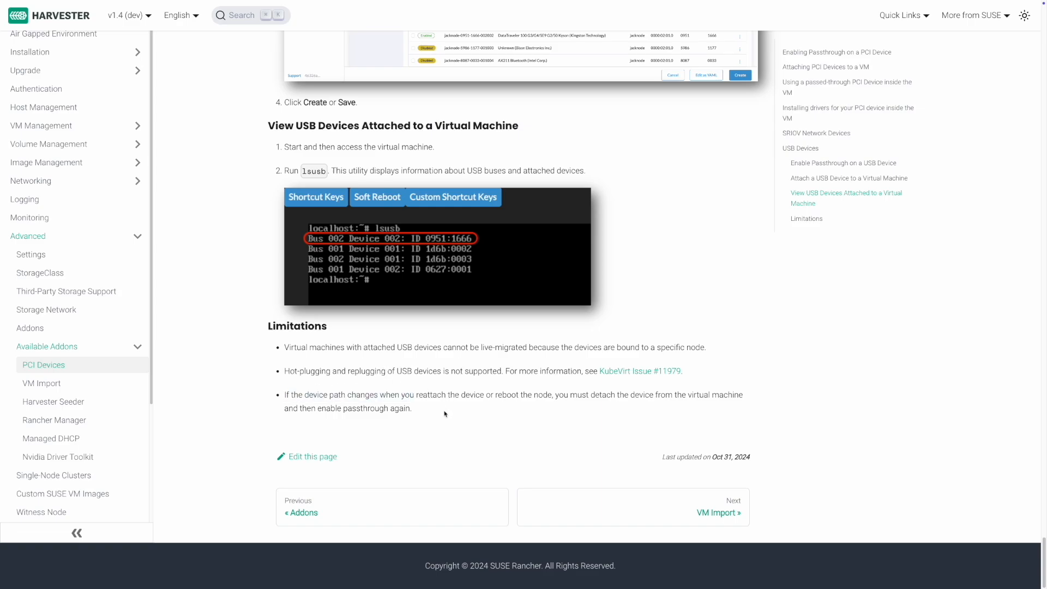